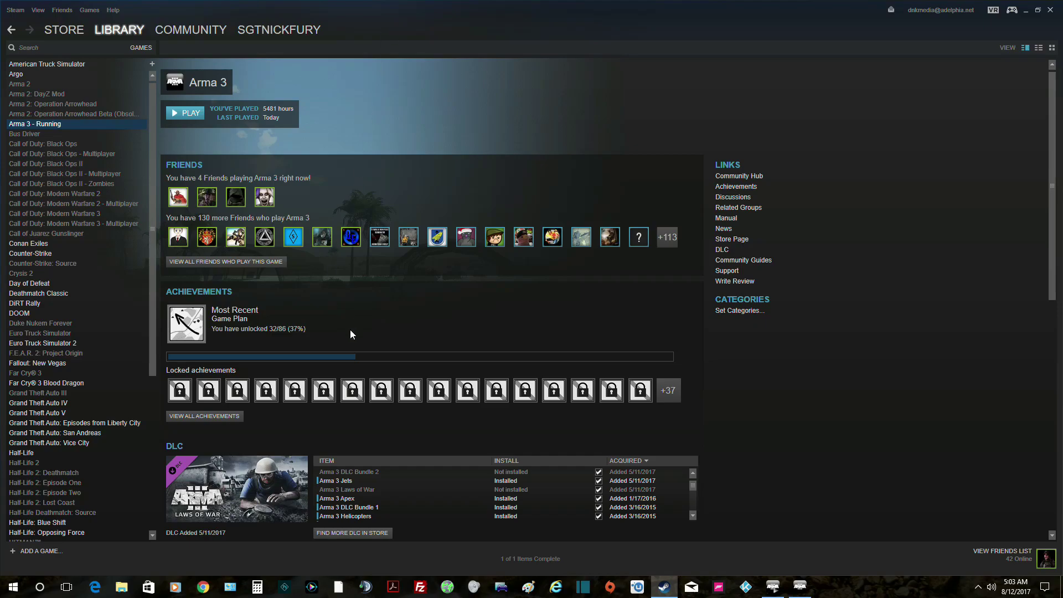
Step: Look through the Steam library's Tools list for Arma 3 Tools and its install status, and minimize Steam
left_click(359, 489)
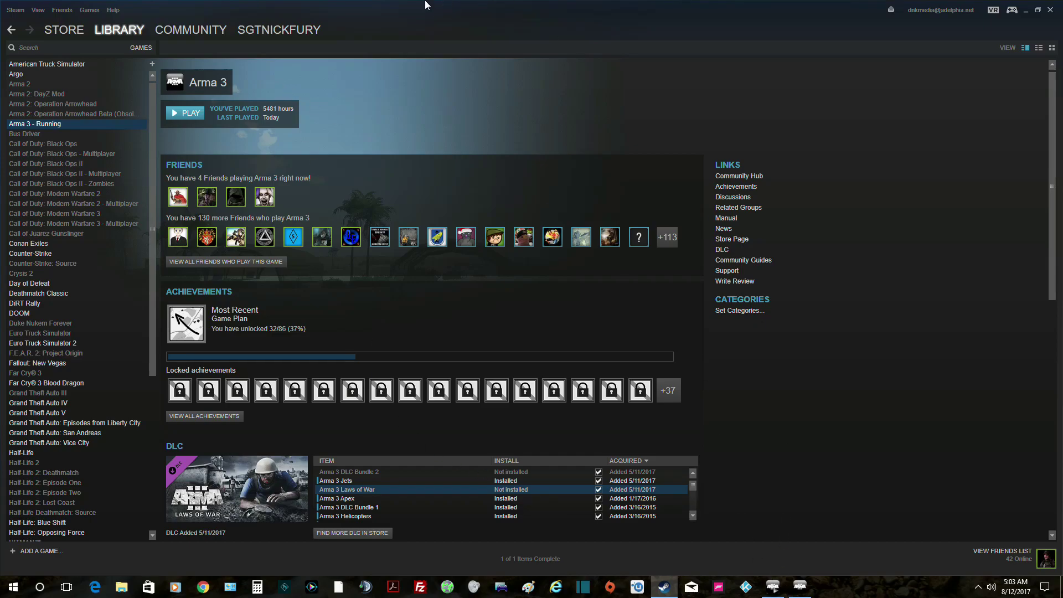
mouse_move(120, 32)
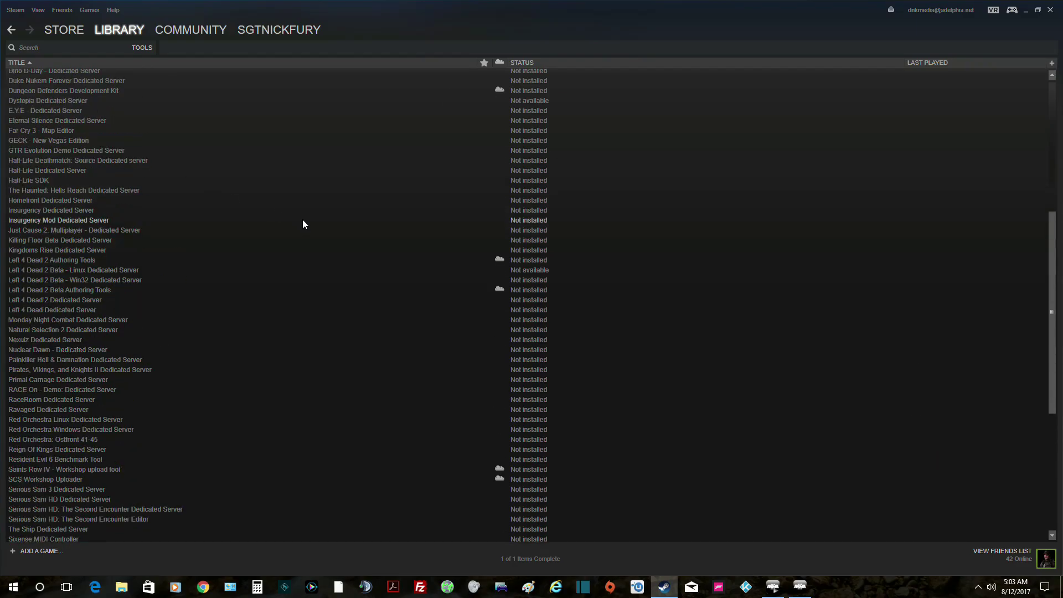
scroll(302, 220, "up", 10)
scroll(101, 216, "down", 14)
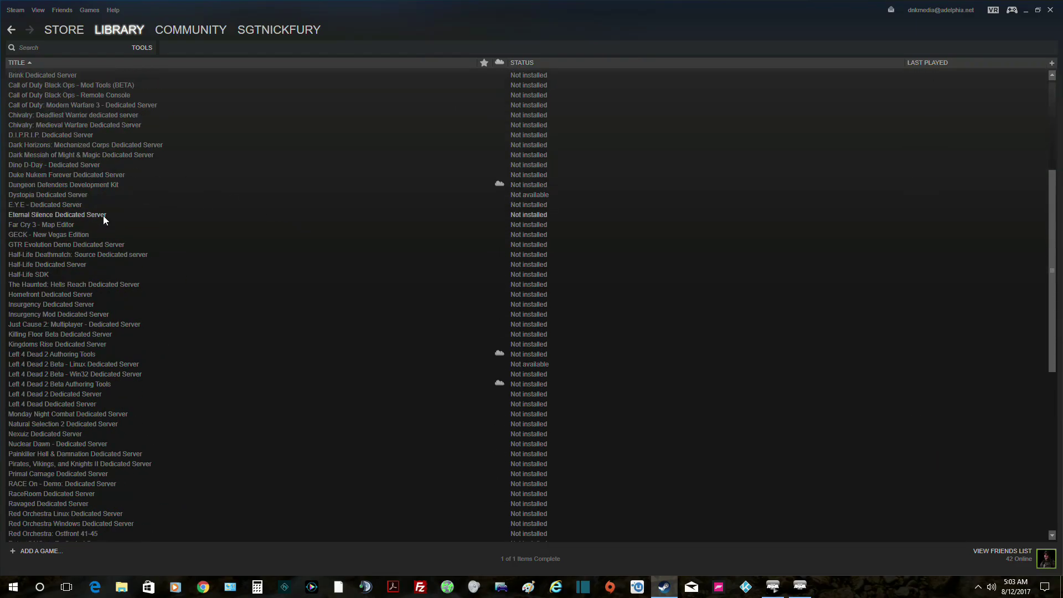
scroll(102, 326, "up", 15)
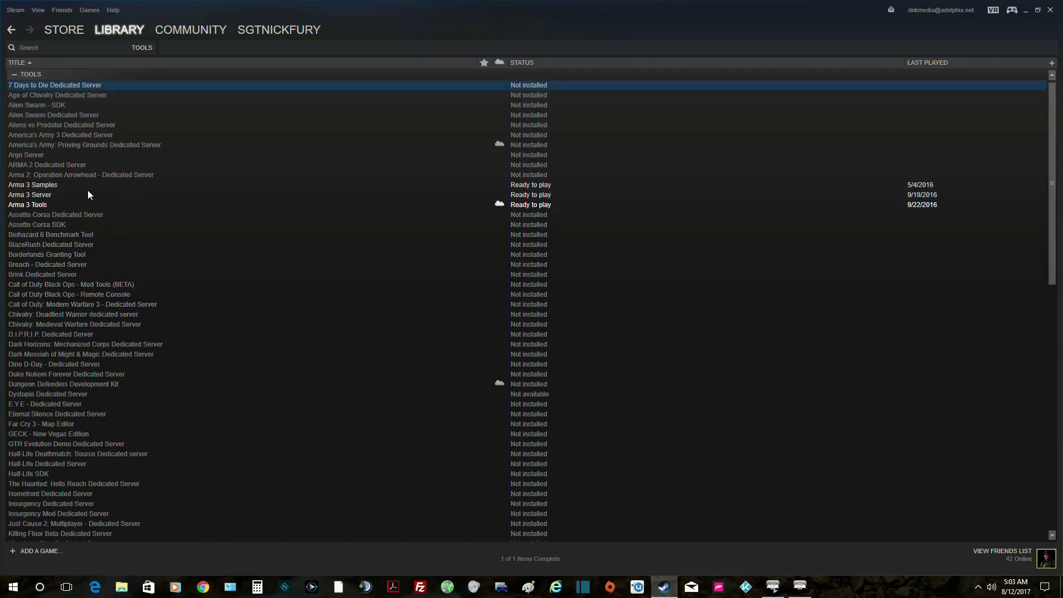
scroll(114, 352, "down", 3)
scroll(117, 366, "up", 3)
left_click(1026, 11)
left_click(1014, 8)
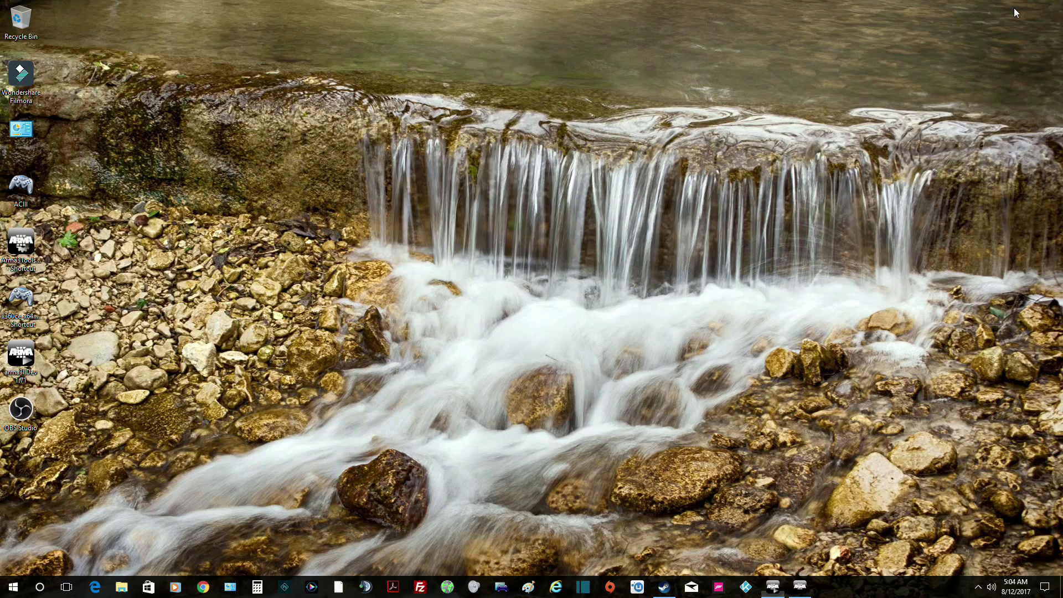
Step: Open the Arma 3 Tools installation folder from the properties of the Arma3Tools.exe desktop shortcut
right_click(24, 246)
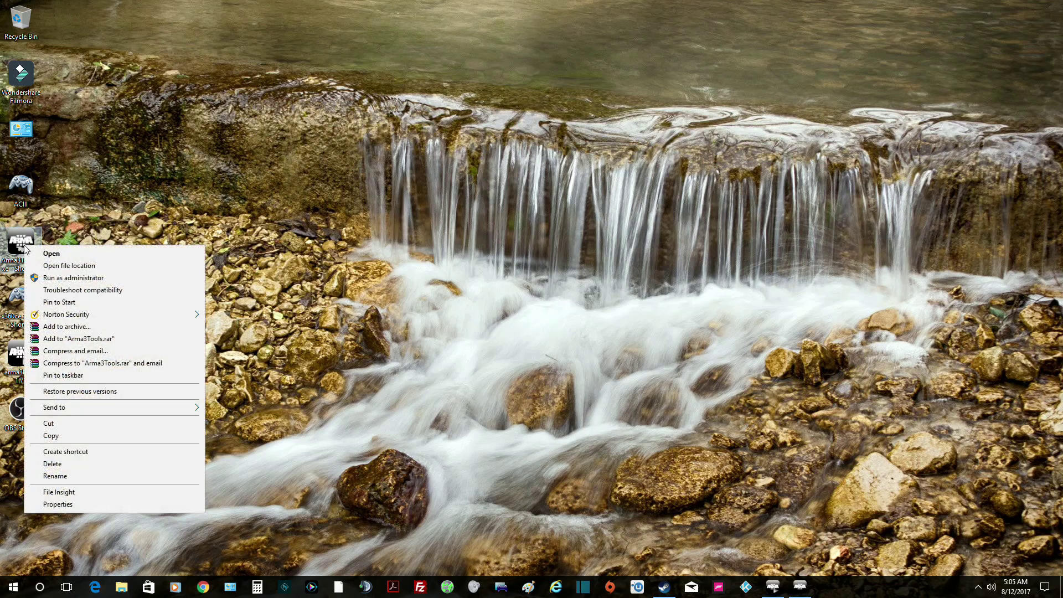
left_click(67, 505)
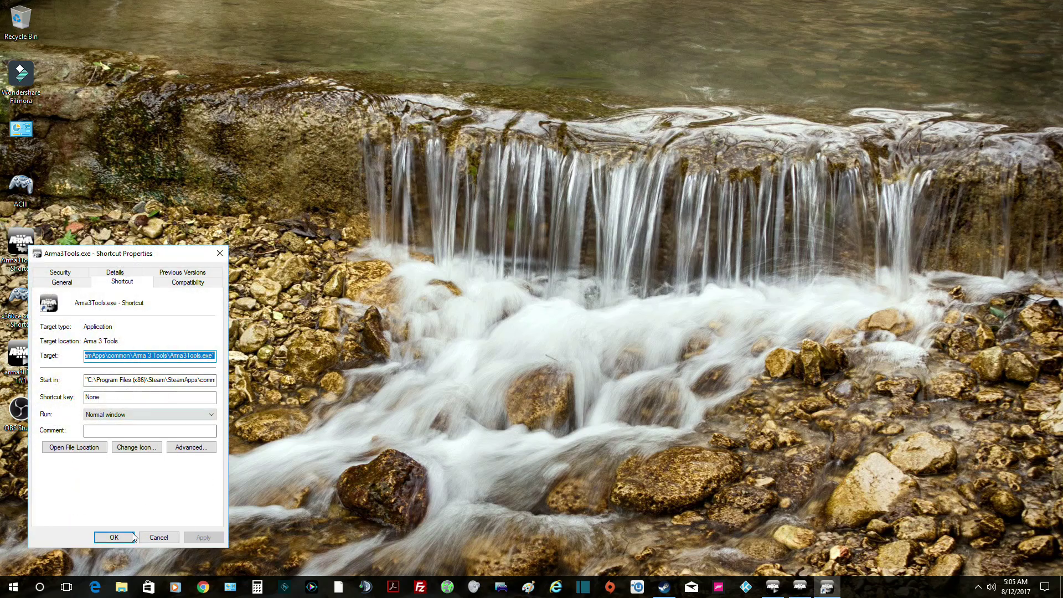
left_click(78, 448)
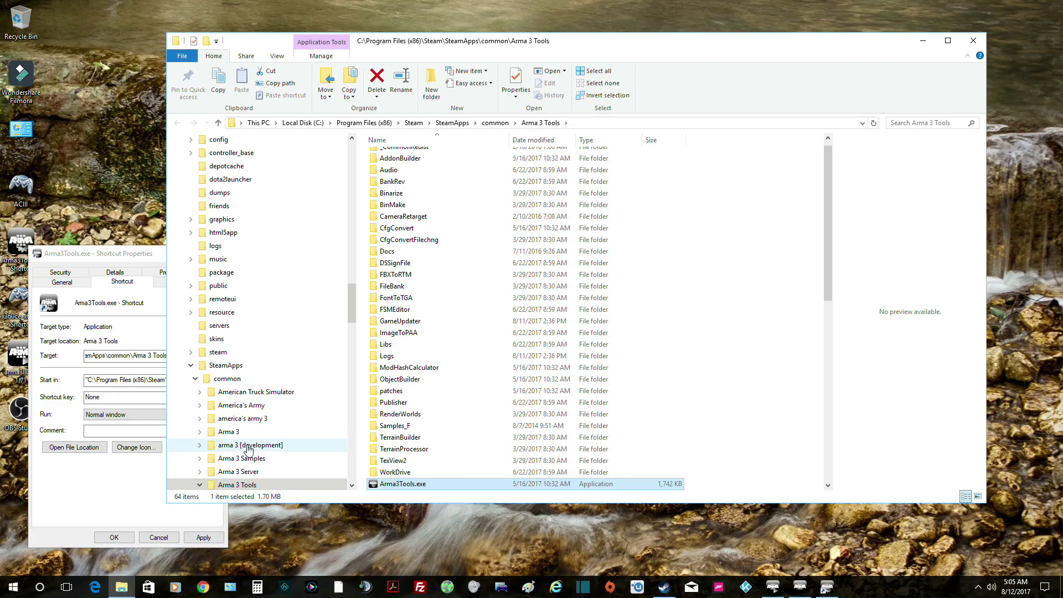
Step: Show the Send to destinations for Arma3Tools.exe, including the desktop shortcut option, and close the folder window
scroll(452, 410, "down", 2)
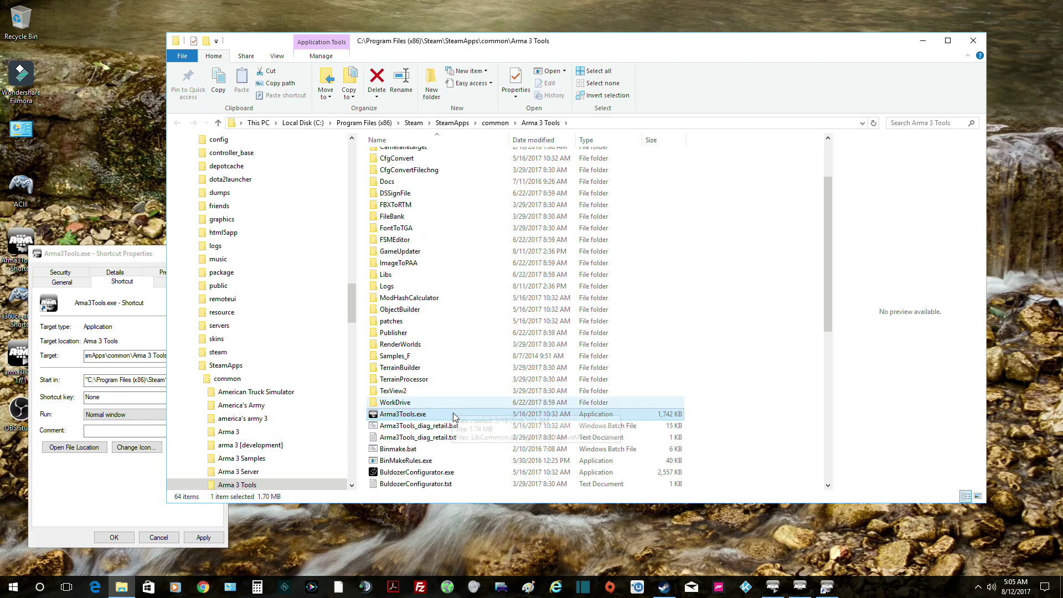
right_click(419, 415)
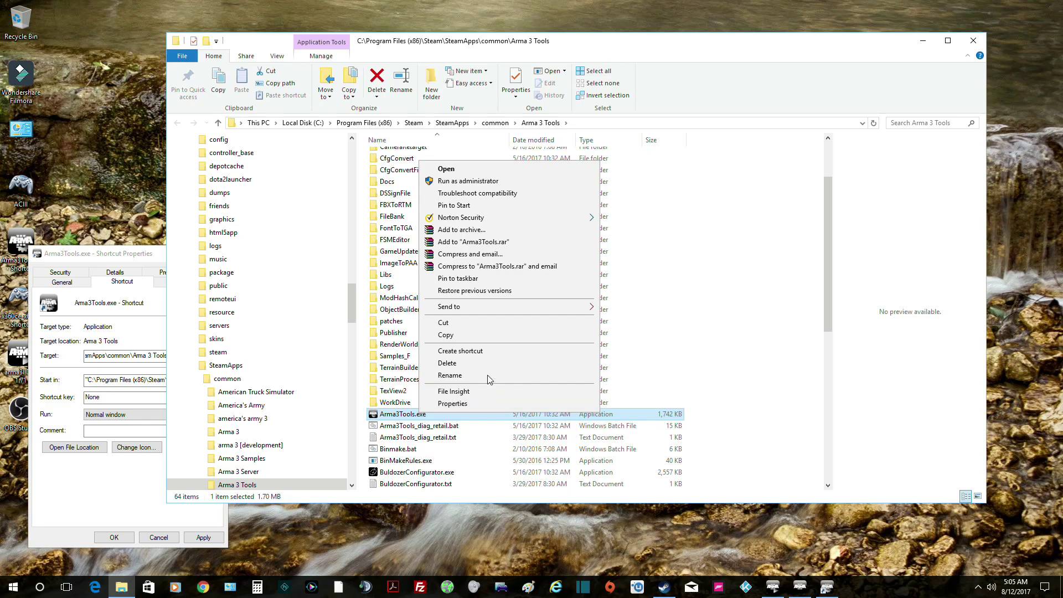
mouse_move(519, 308)
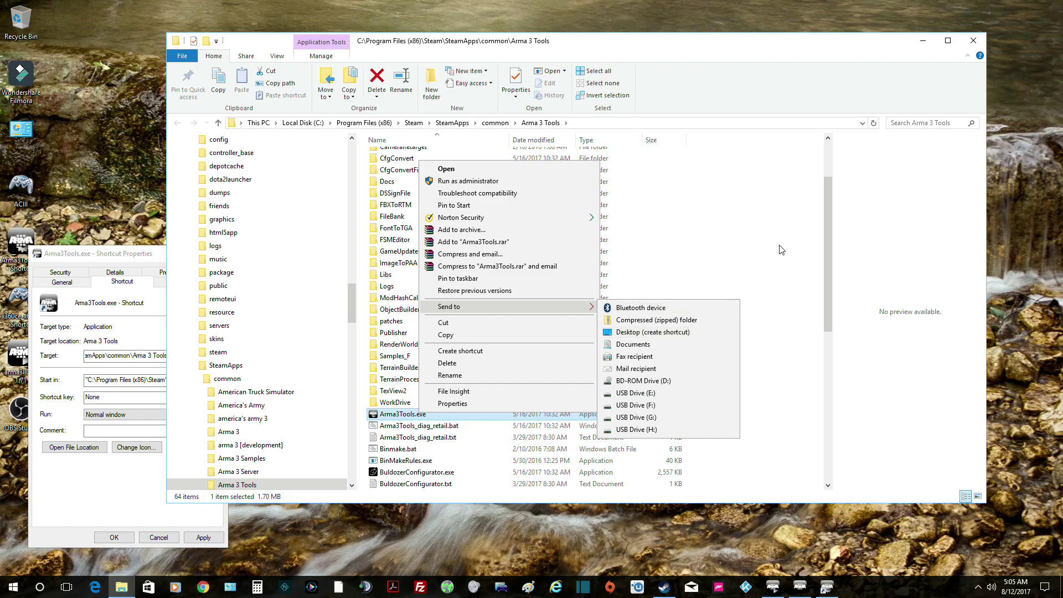
left_click(1009, 45)
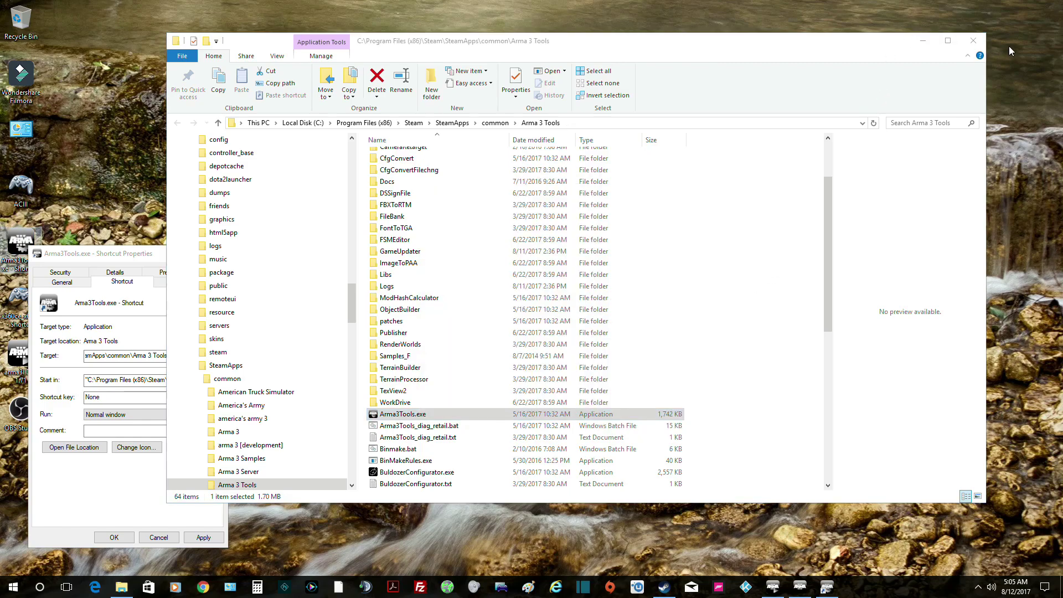
left_click(973, 40)
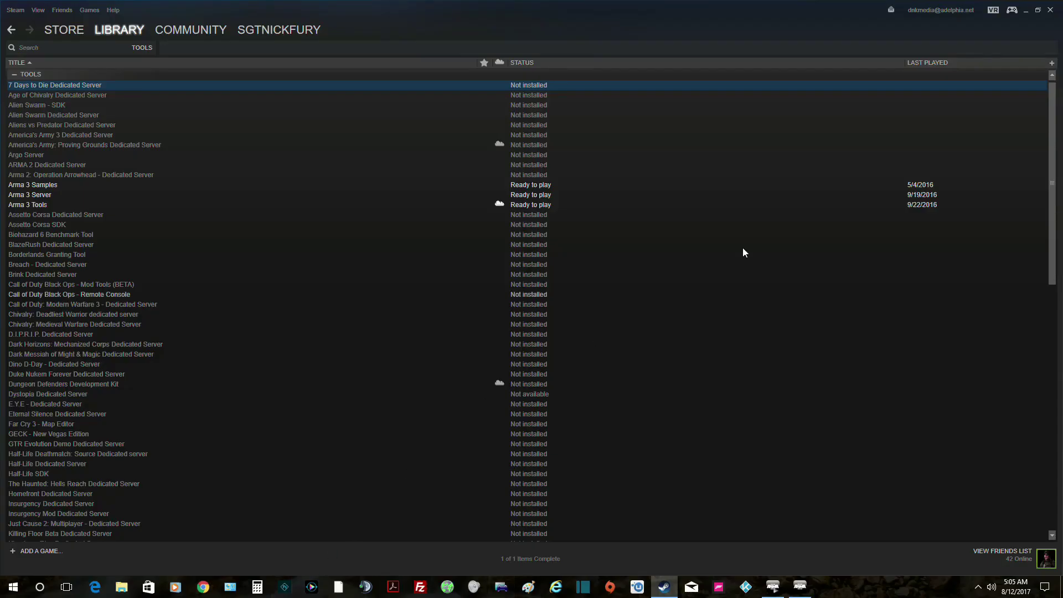
Step: Launch Arma 3 Tools from its desktop shortcut and start Game Updater, allowing it to make changes to the device
left_click(1025, 11)
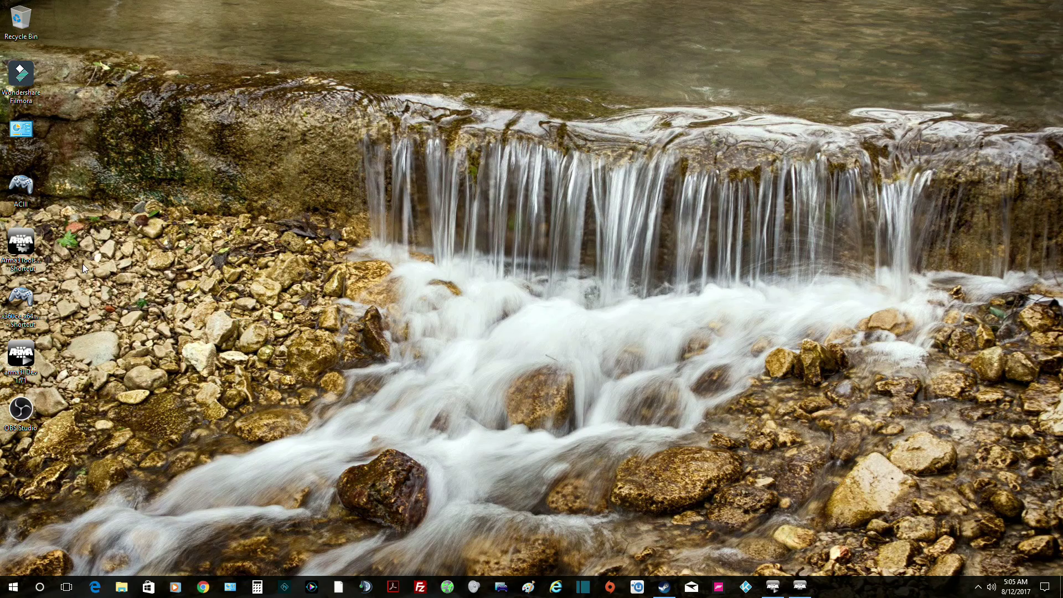
double_click(21, 243)
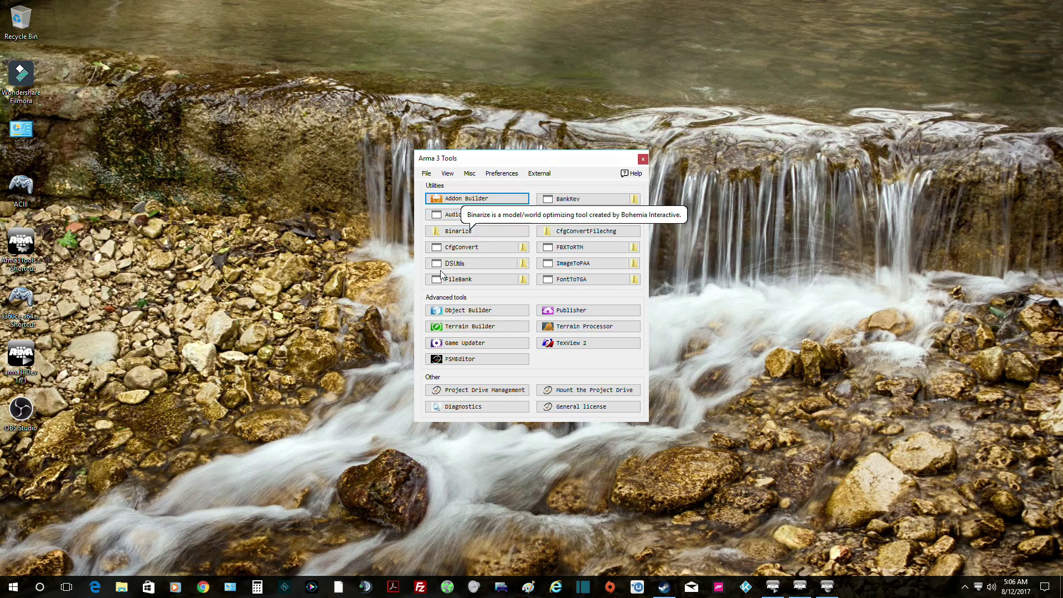
left_click(493, 324)
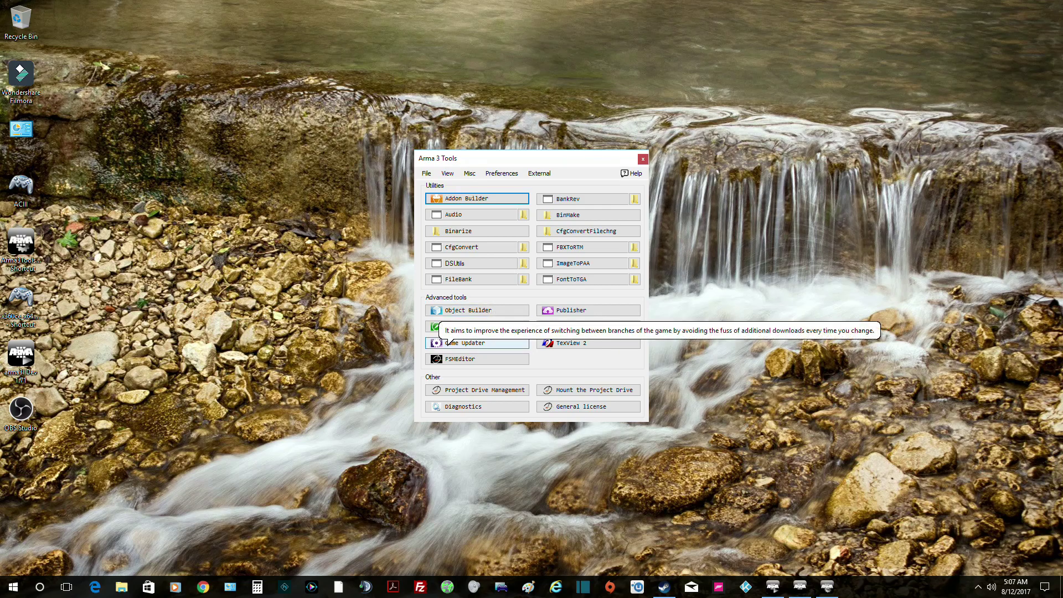
left_click(449, 342)
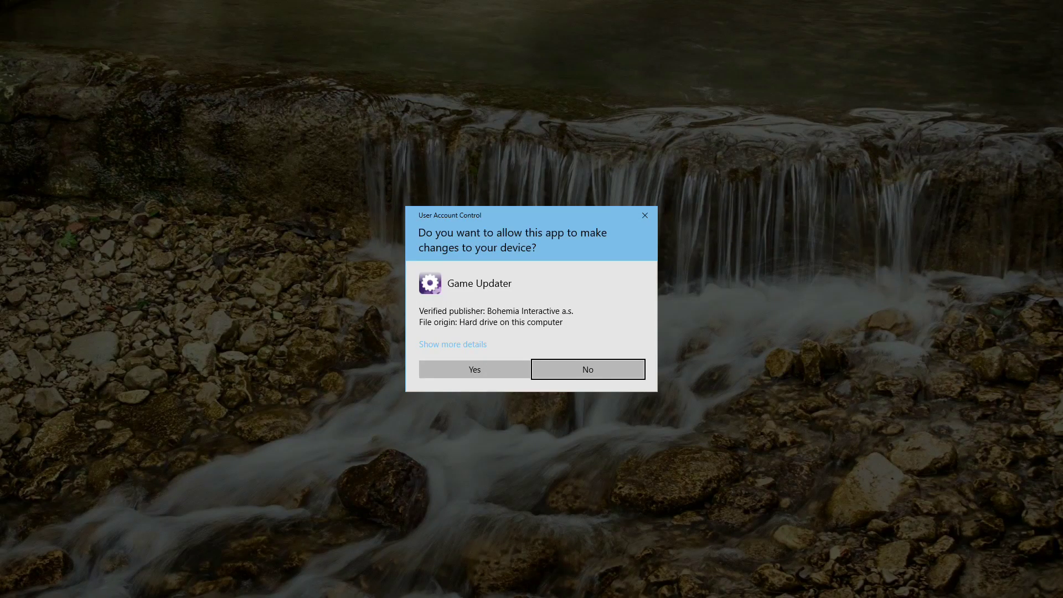
left_click(453, 366)
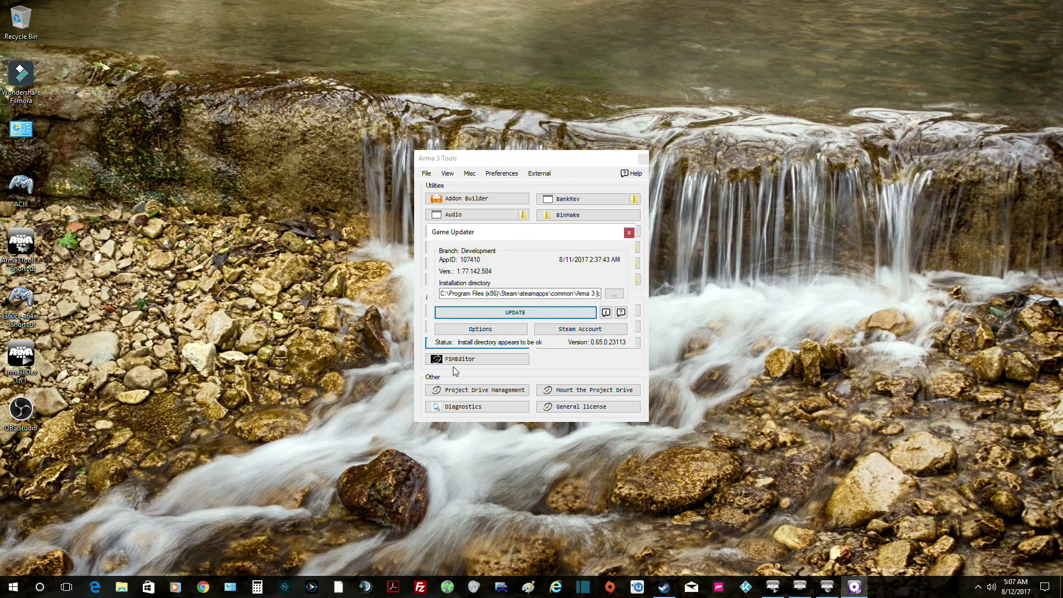
Step: Arrange the Arma 3 Tools and Game Updater windows side by side without overlap
left_click_drag(528, 235, 771, 259)
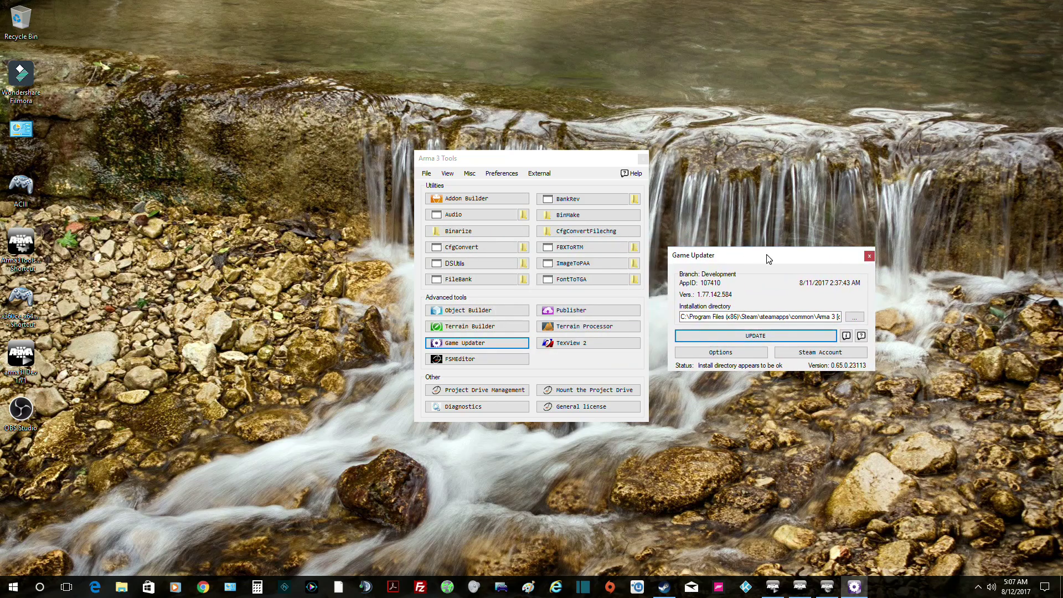
left_click_drag(597, 160, 392, 151)
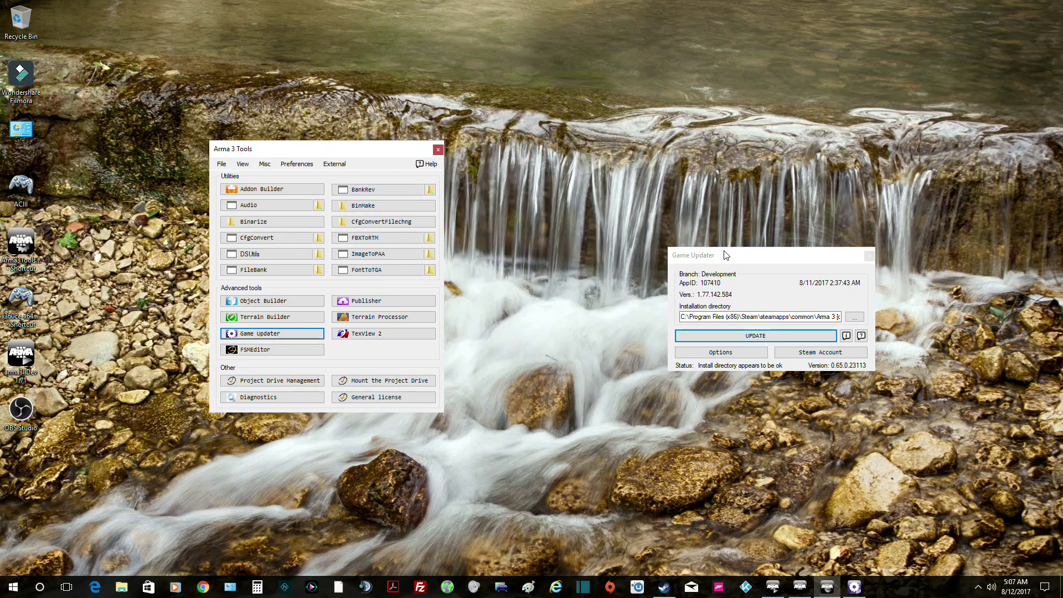
left_click_drag(768, 260, 664, 249)
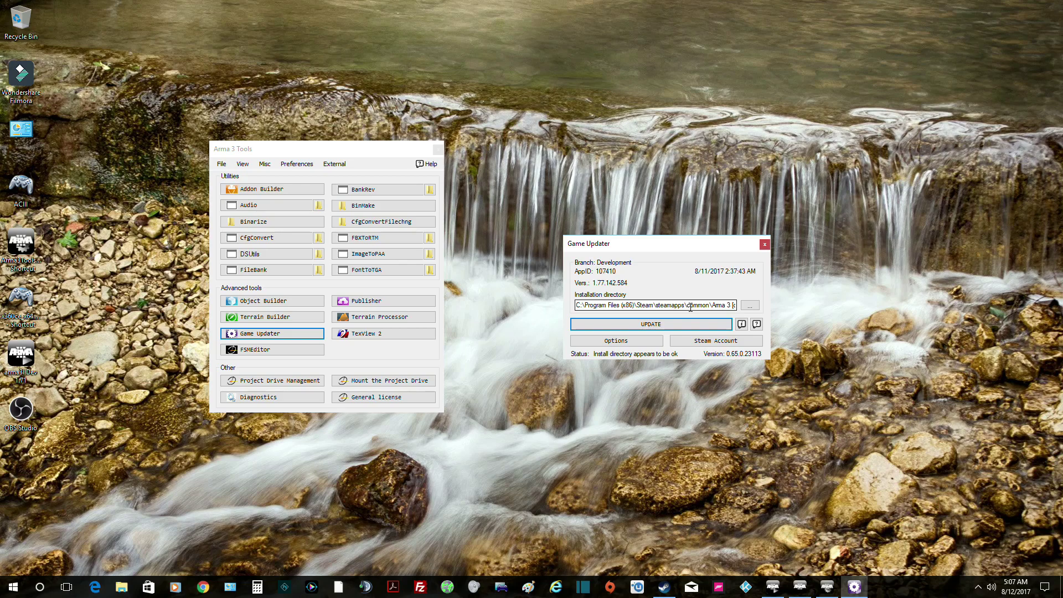
Step: Select Arma 3 Development Branch in the Game Updater options, save them, and close Game Updater and Arma 3 Tools
left_click(639, 342)
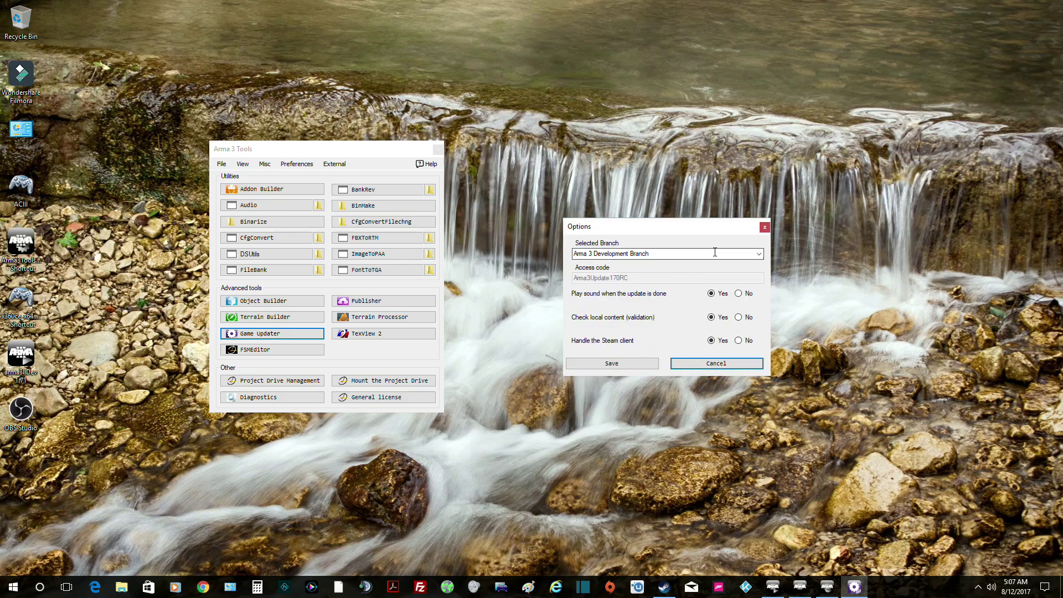
left_click(759, 254)
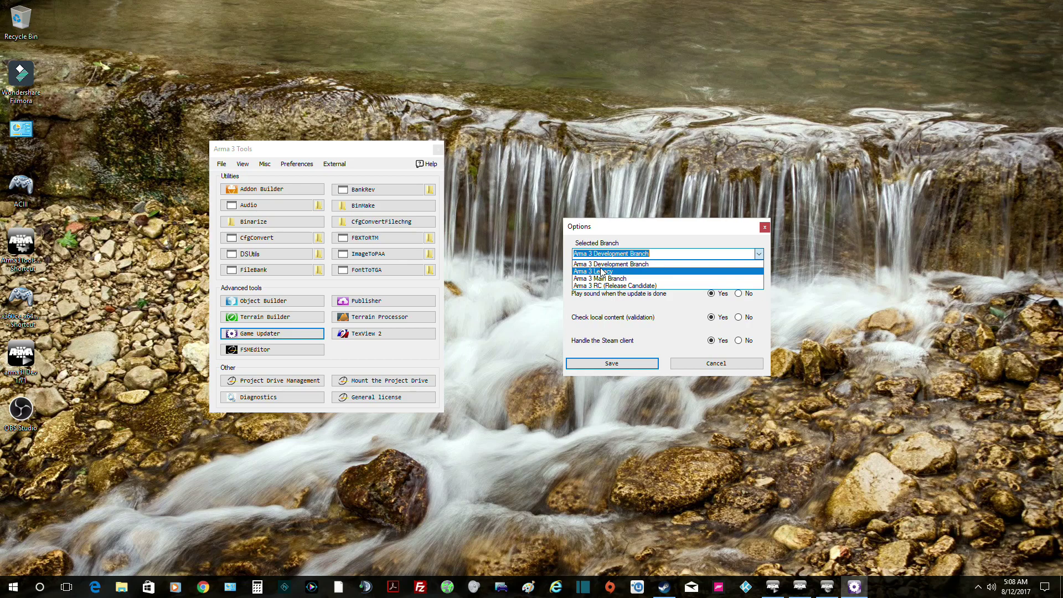
left_click(644, 265)
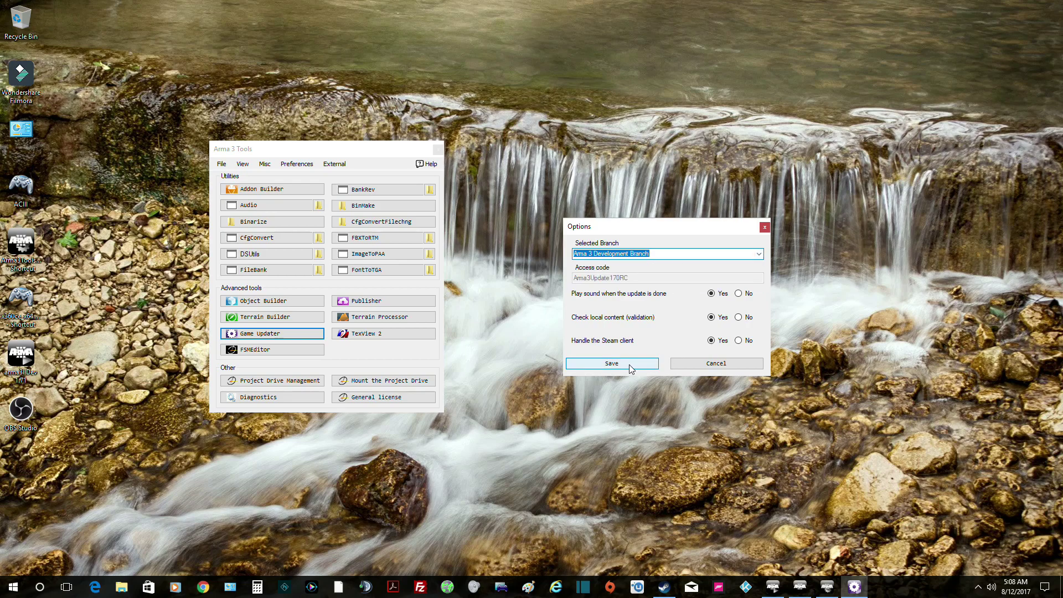
left_click(611, 363)
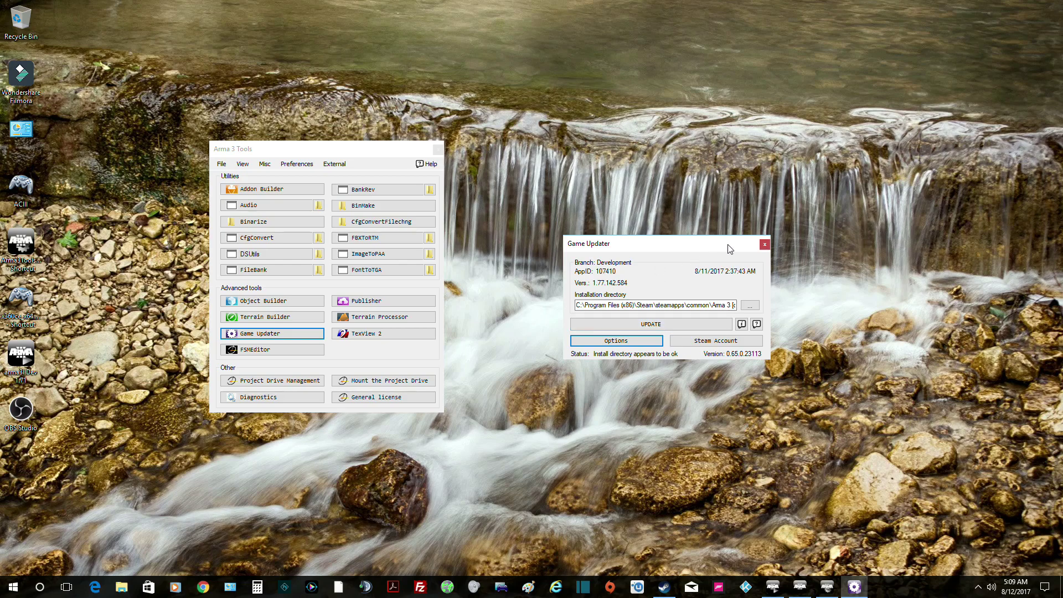
left_click(764, 244)
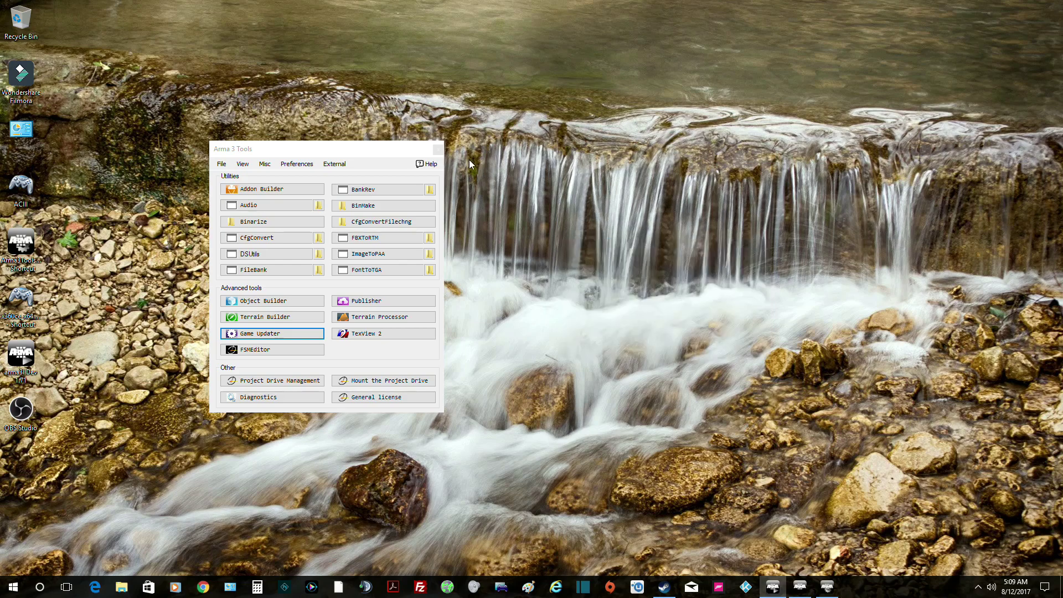
left_click(443, 148)
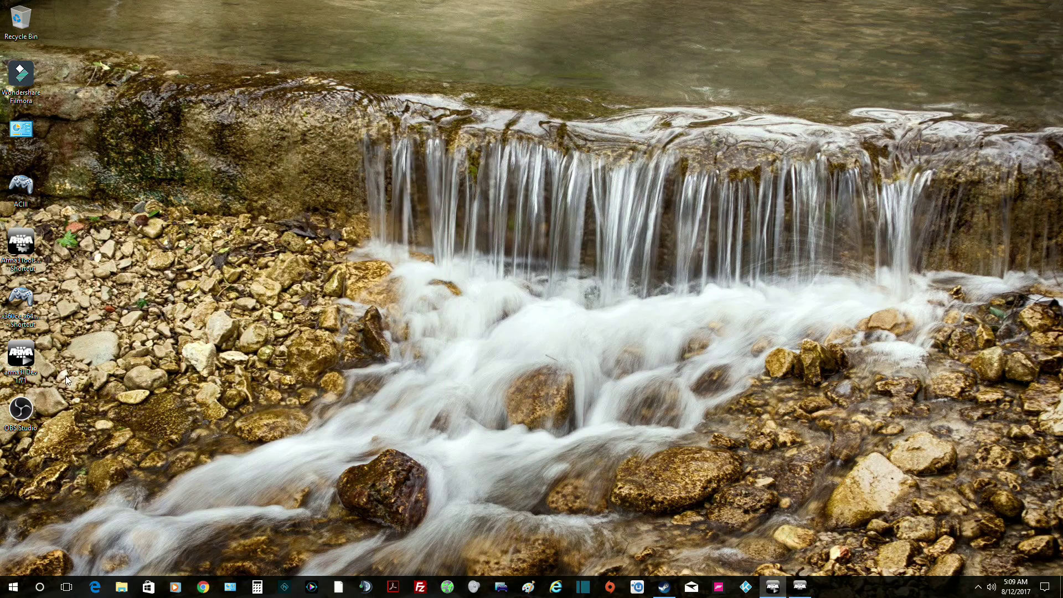
Step: Open the Arma 3 [development] folder from the properties of the arma3l Dev 1.71 desktop shortcut
right_click(21, 345)
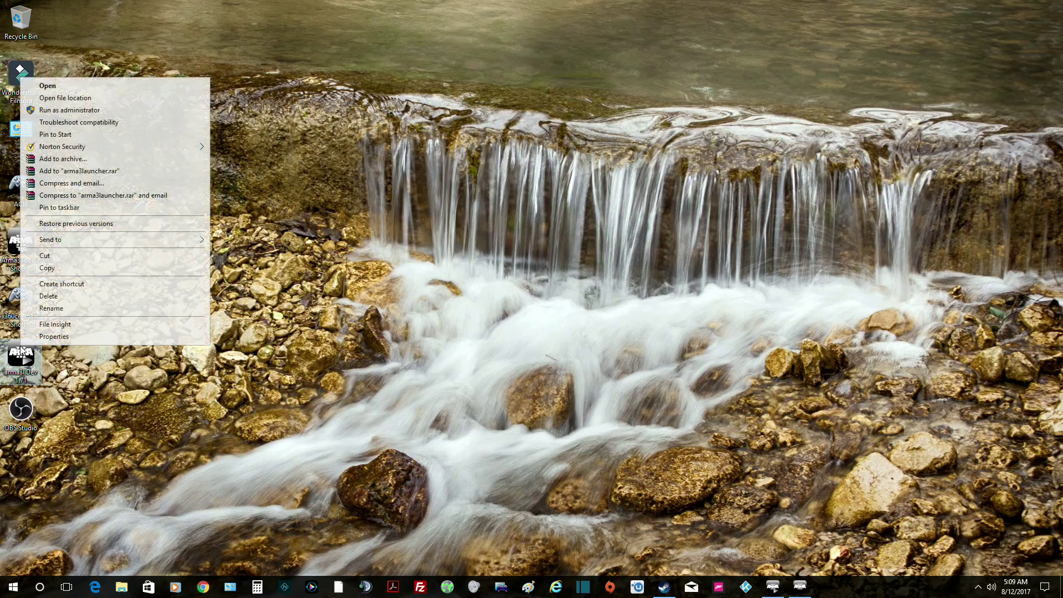
left_click(54, 336)
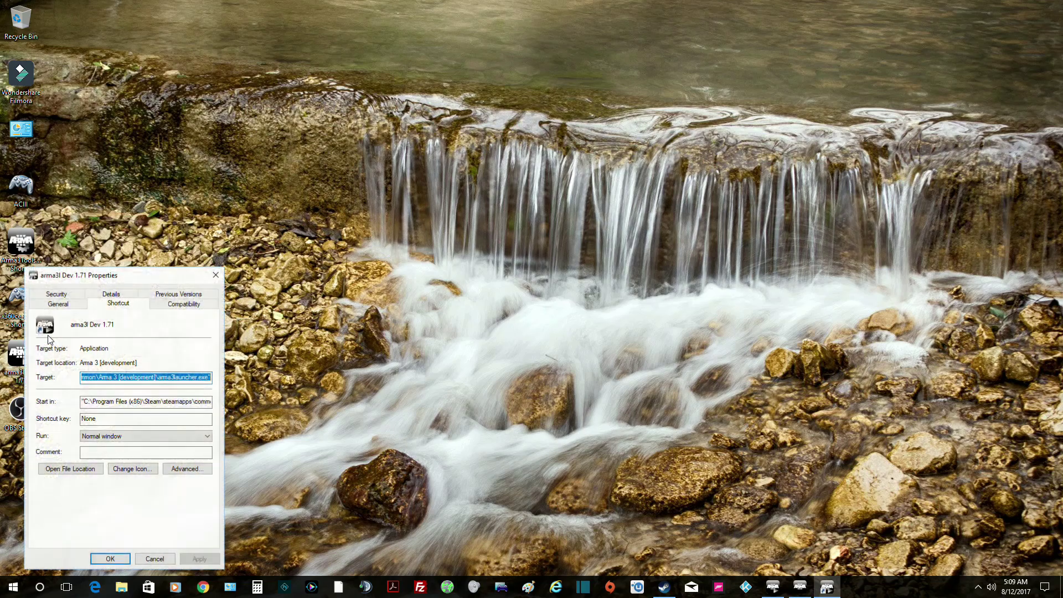
left_click(86, 470)
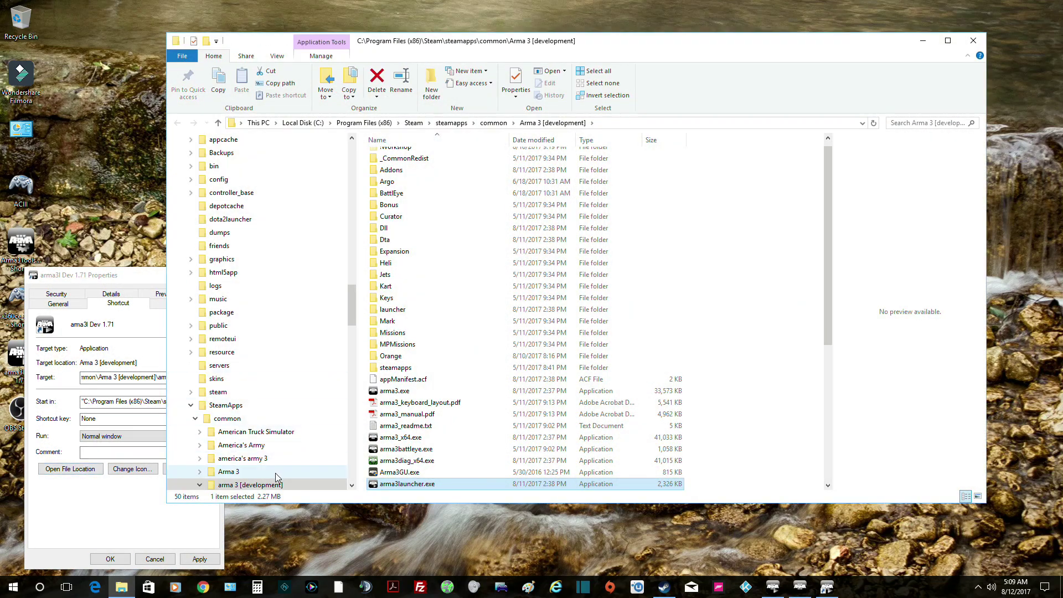
Step: Show the Send to destinations for arma3launcher.exe, and close the folder and the shortcut's properties
scroll(471, 415, "down", 3)
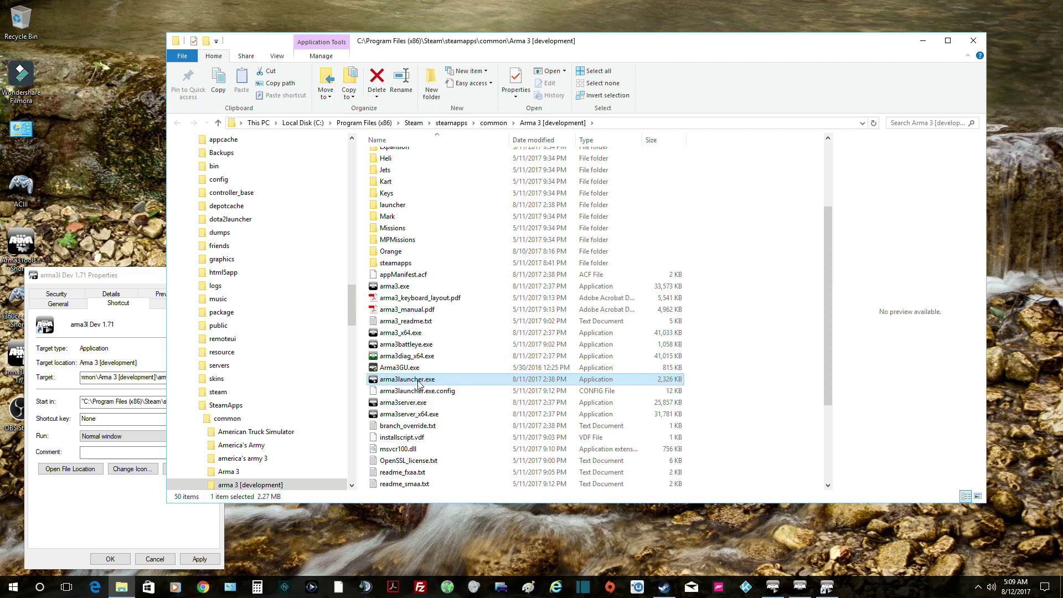
right_click(419, 382)
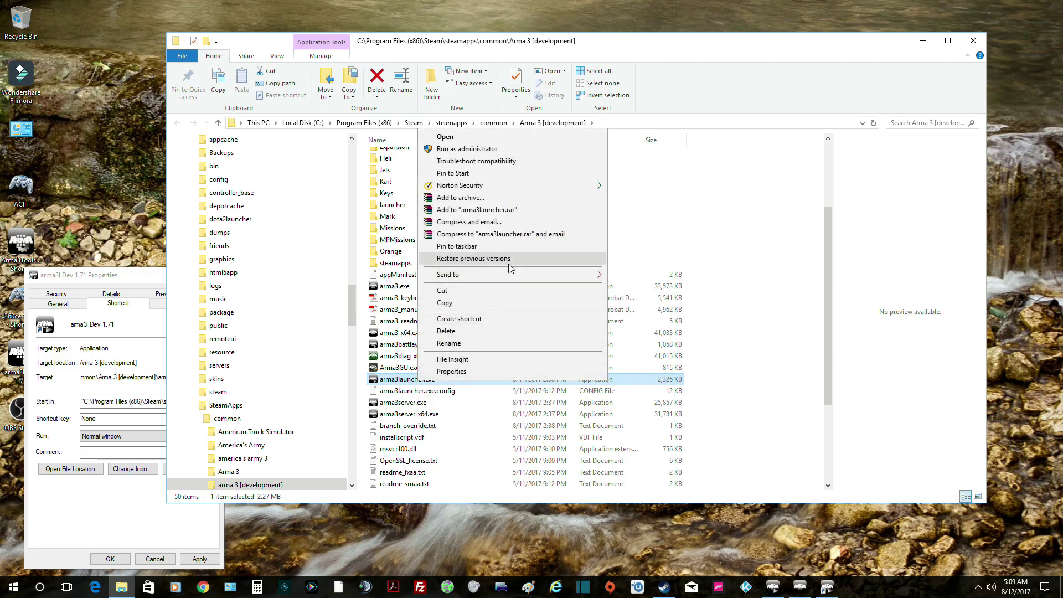
mouse_move(543, 273)
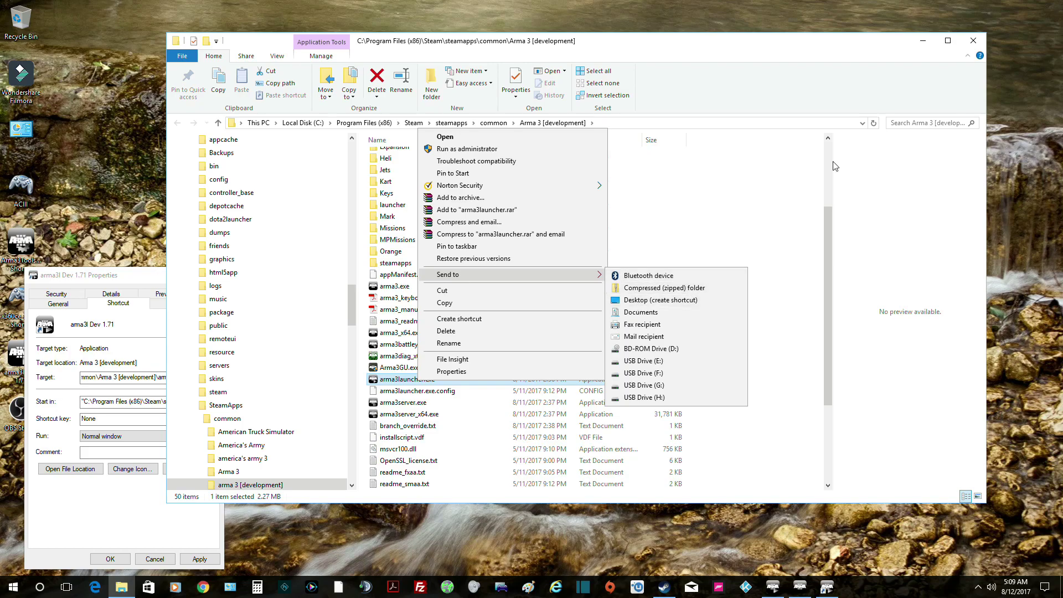
left_click(975, 39)
left_click(974, 40)
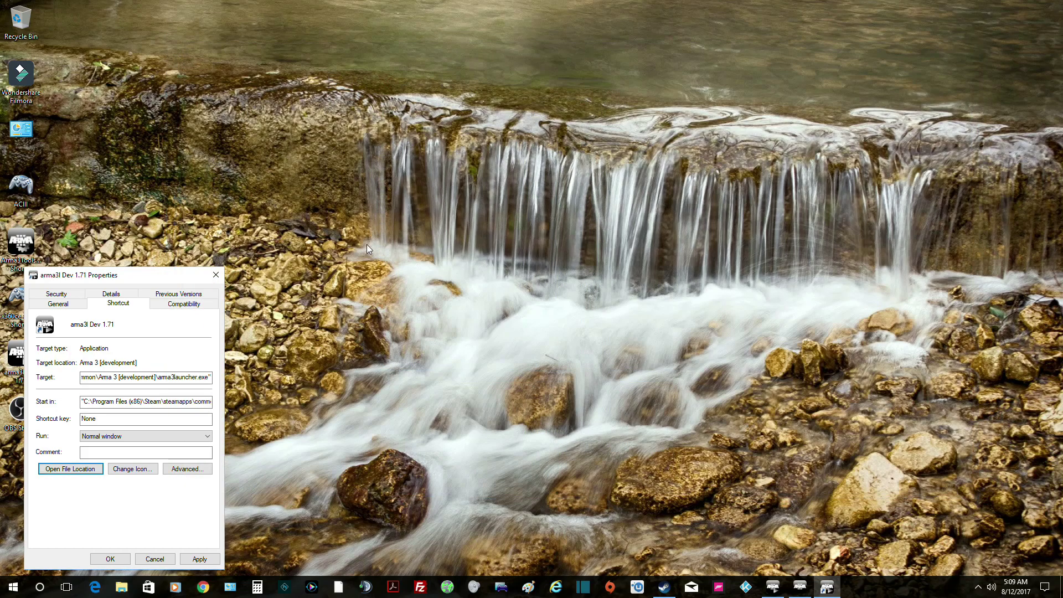
left_click(216, 275)
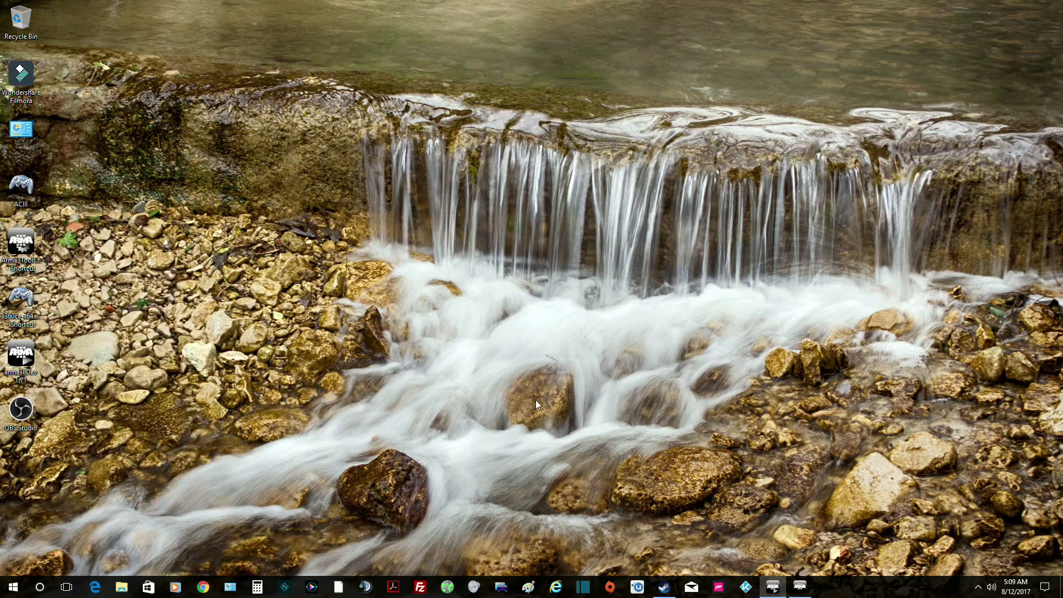
Step: Bring up the Arma 3 launcher and inspect the details of the [DEV] DevOps Public Server - Operation Landlord entry
left_click(772, 586)
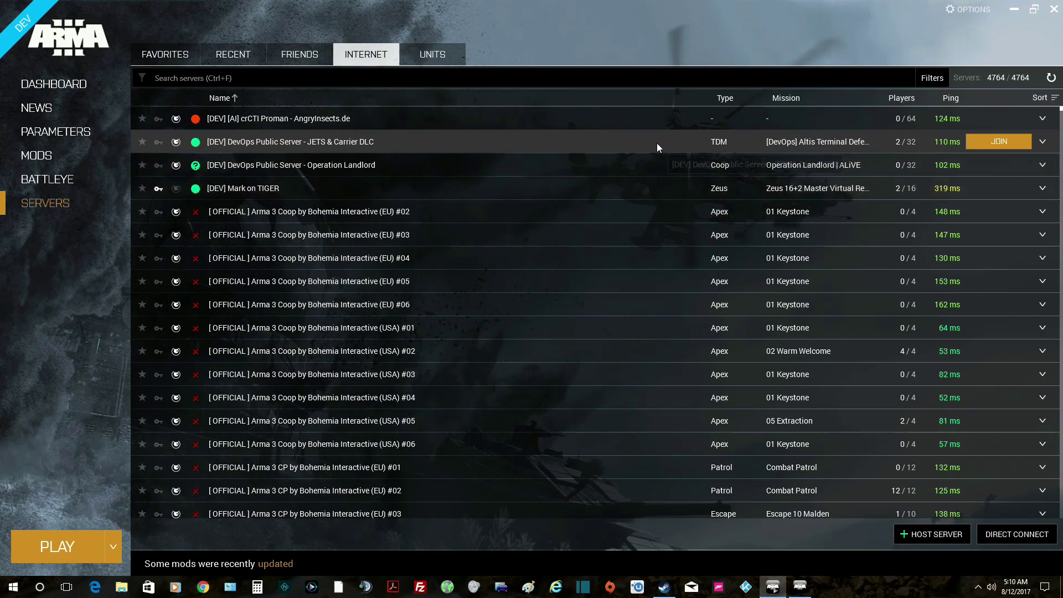
left_click(618, 167)
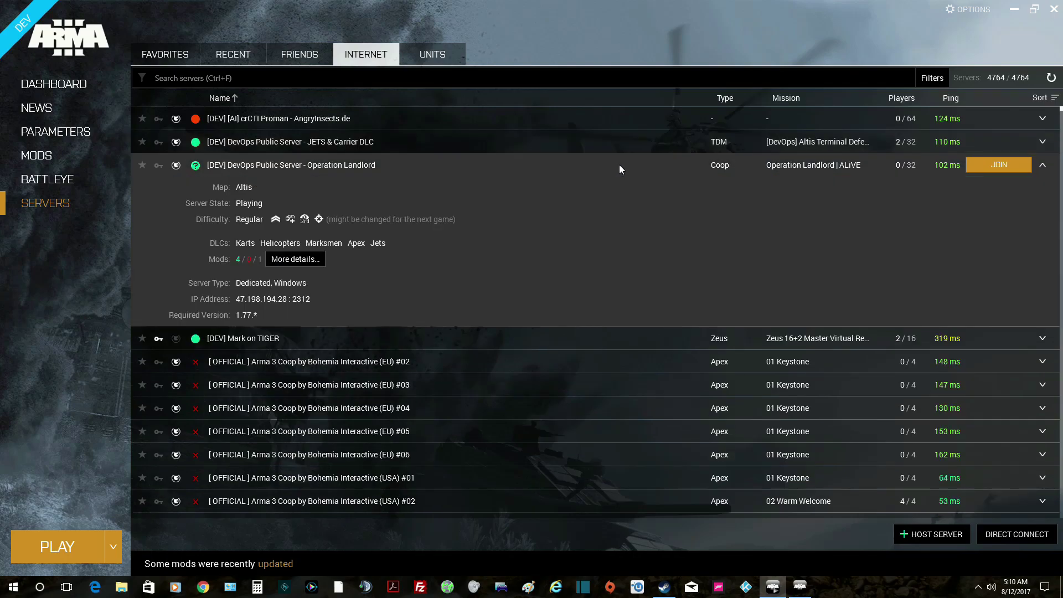
left_click(534, 162)
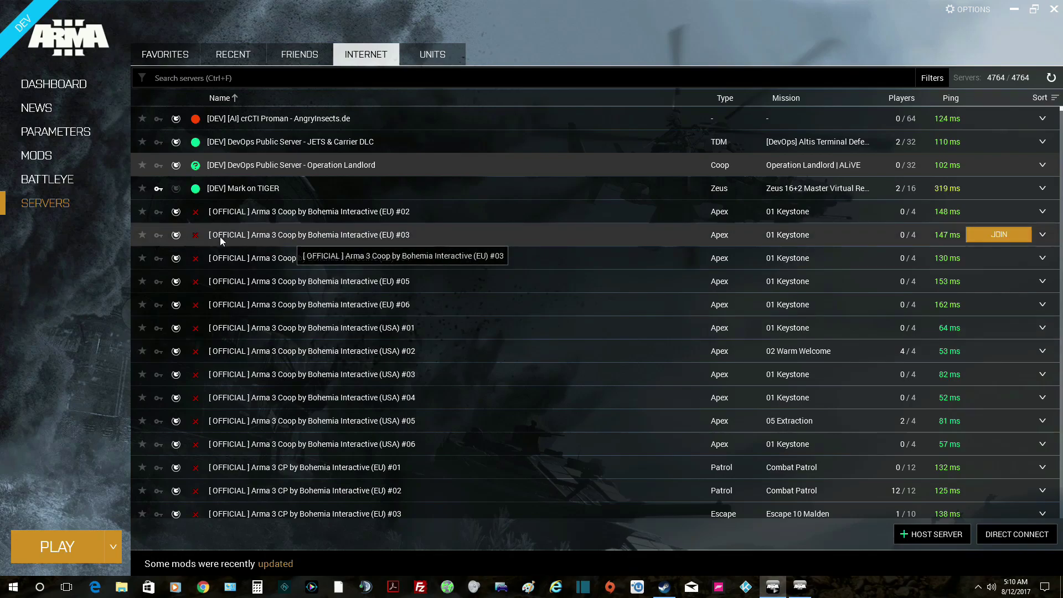
Step: Show the launcher's mods list and start the game from the launcher
left_click(63, 159)
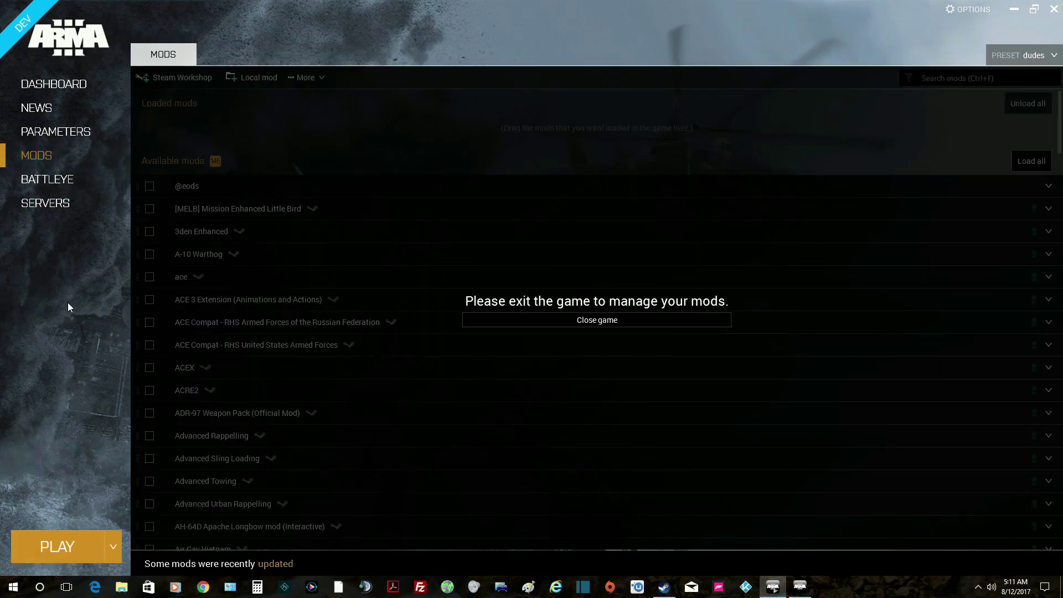
left_click(74, 546)
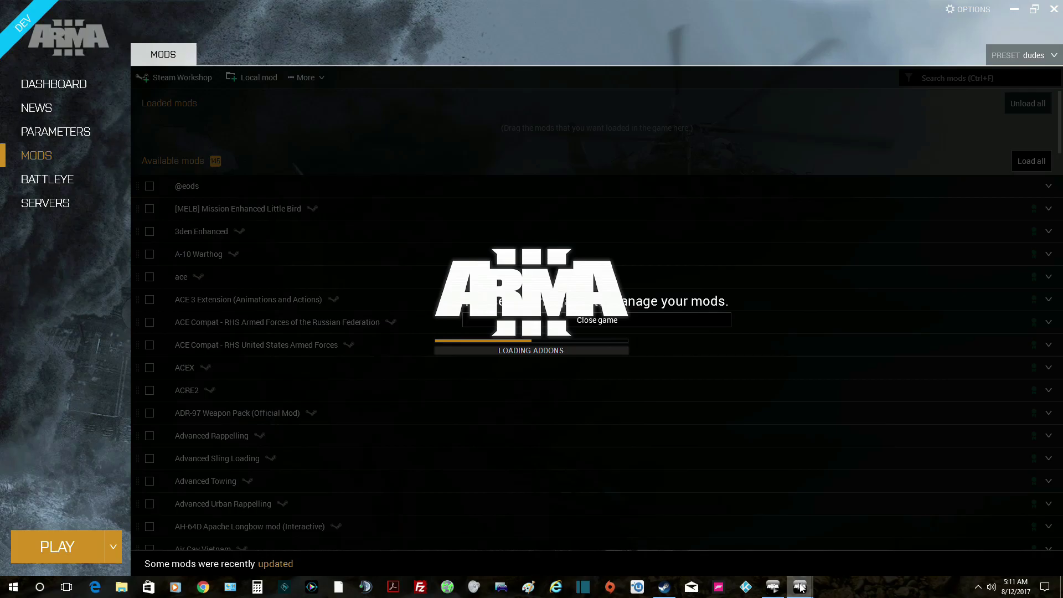
Step: Force the Arma 3 instance that is loading addons to close and dismiss the launcher's exit report
mouse_move(801, 586)
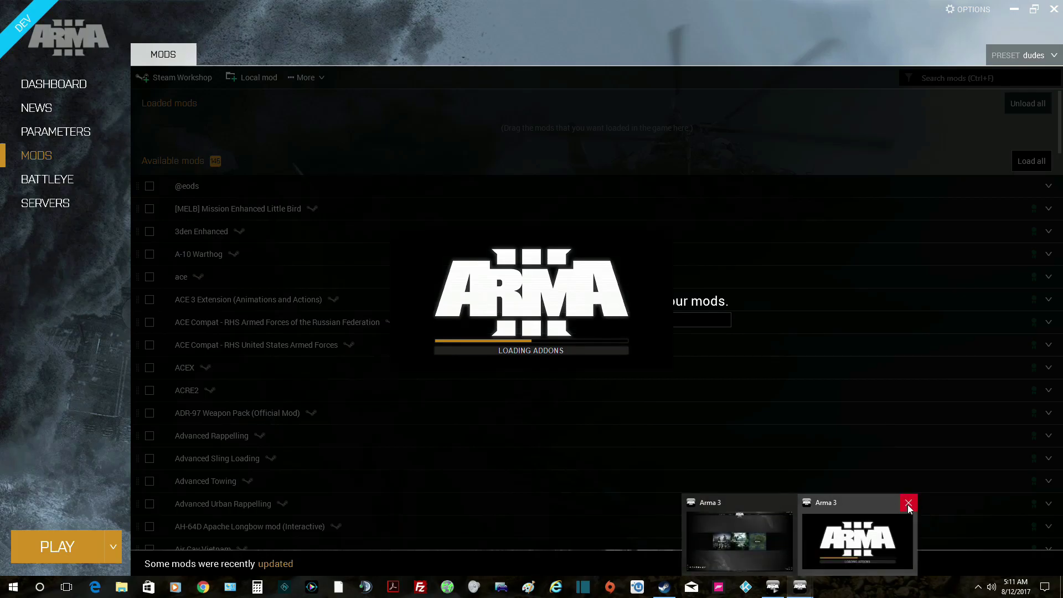
left_click(908, 505)
mouse_move(800, 588)
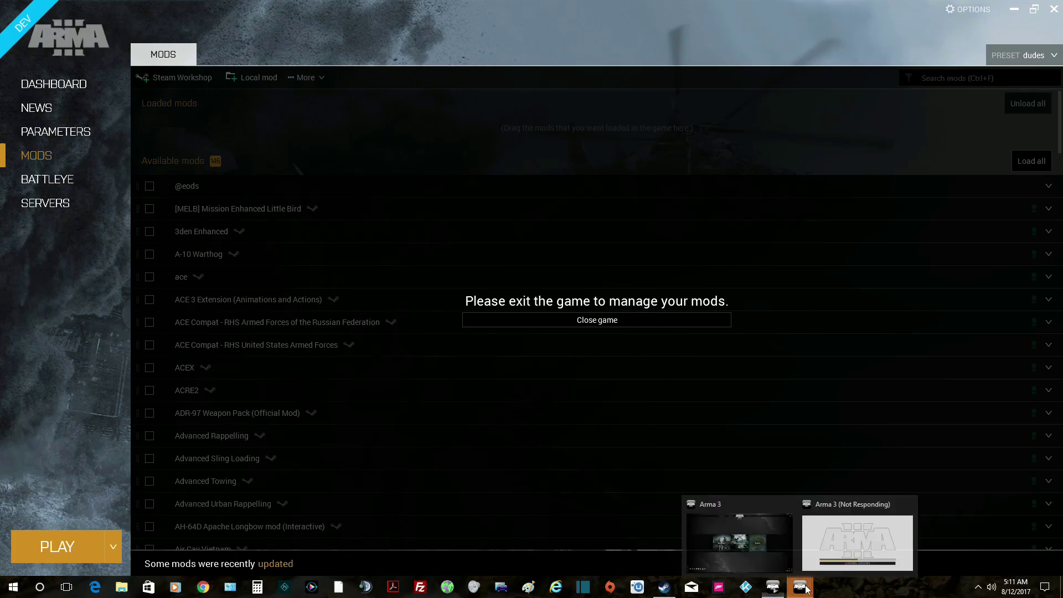
left_click(859, 522)
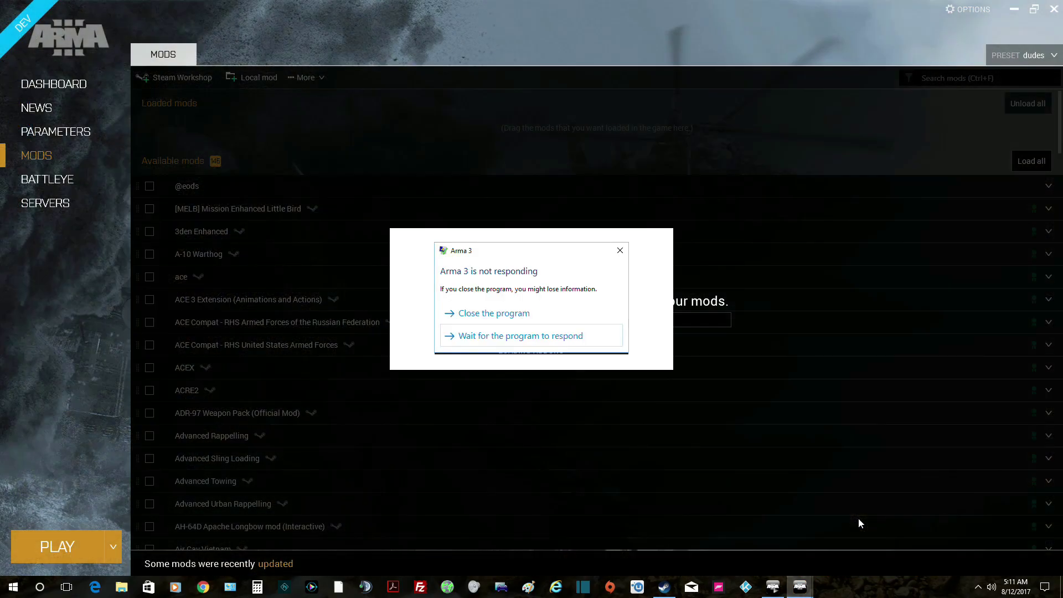
left_click(504, 318)
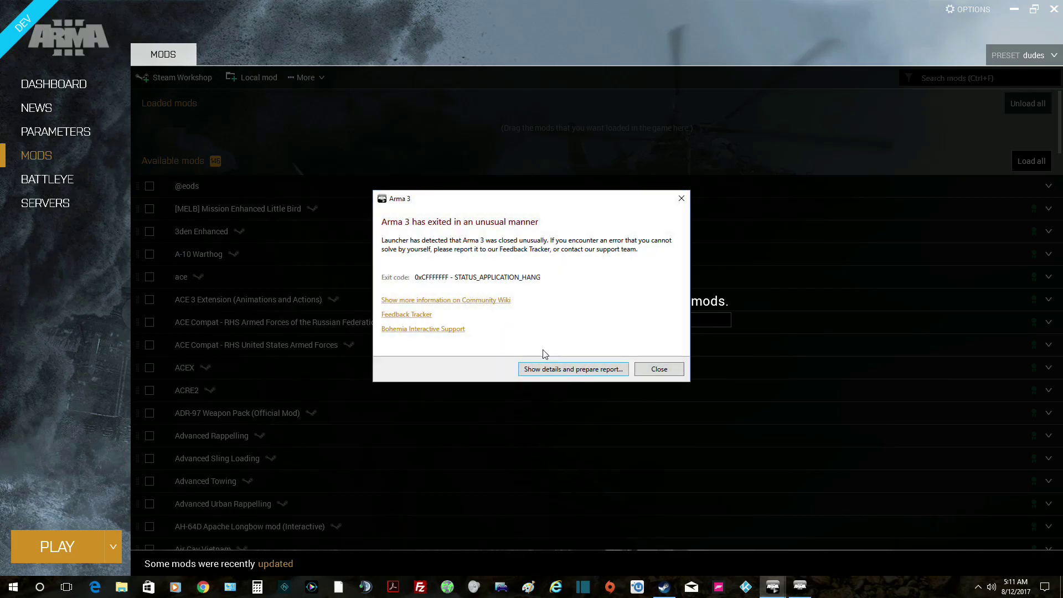
left_click(642, 370)
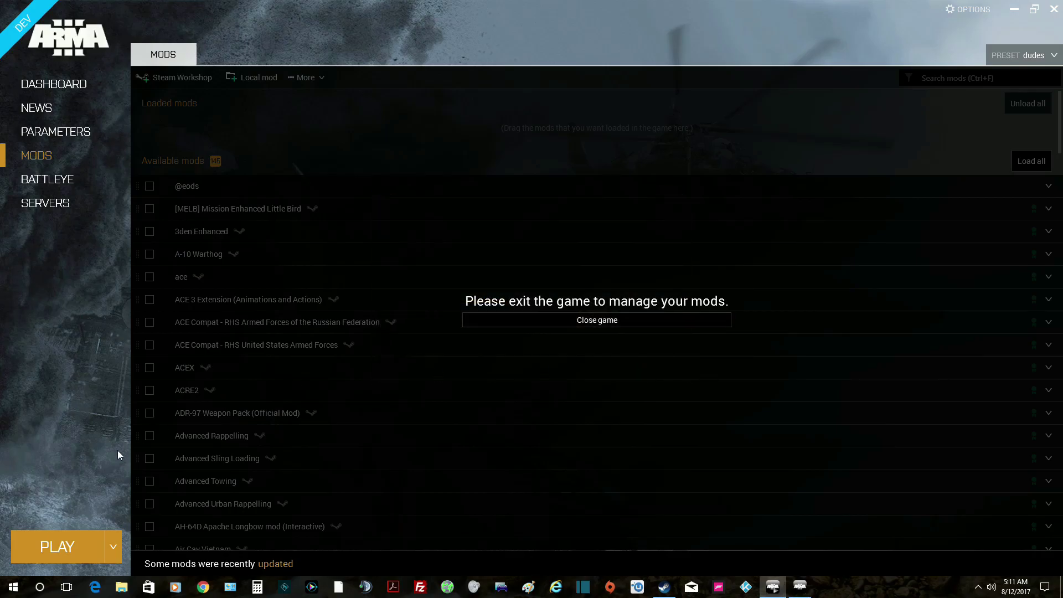
Step: Launch the Arma 3 development build and cycle through all the featured scenarios in the centre of its main menu
left_click(68, 545)
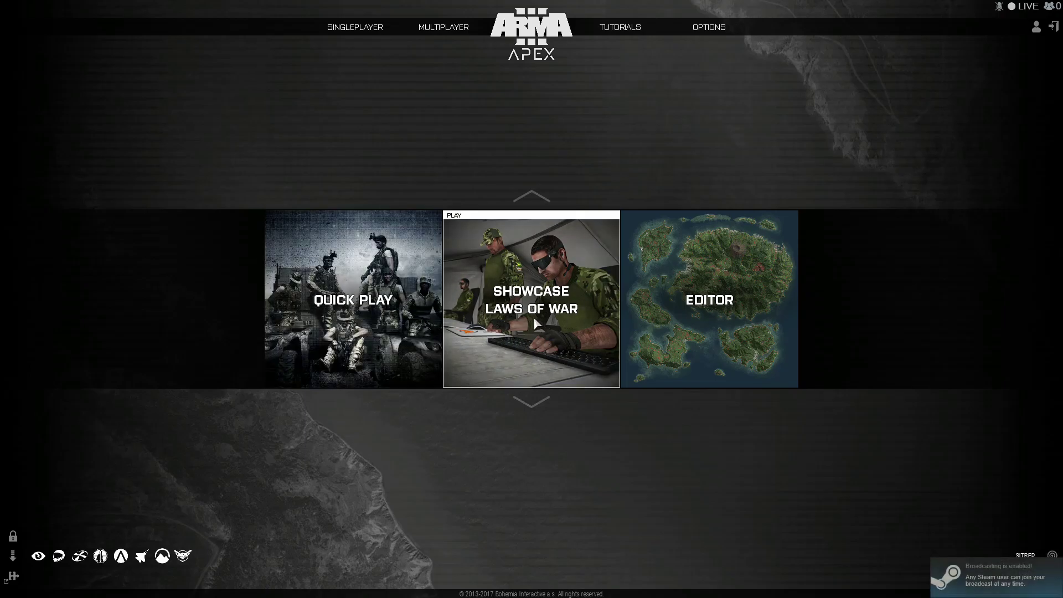
left_click(534, 406)
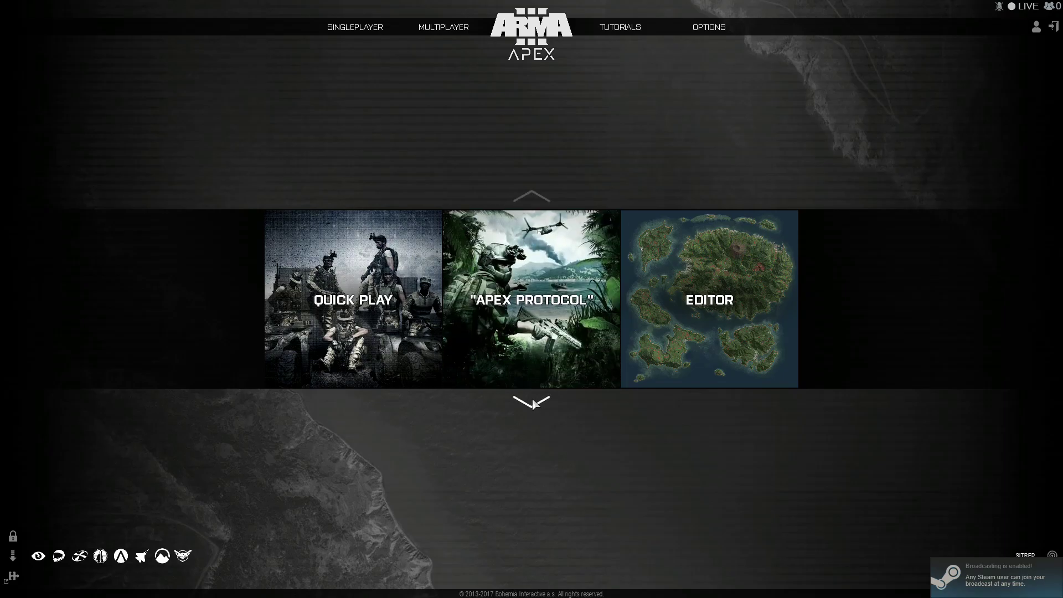
left_click(534, 407)
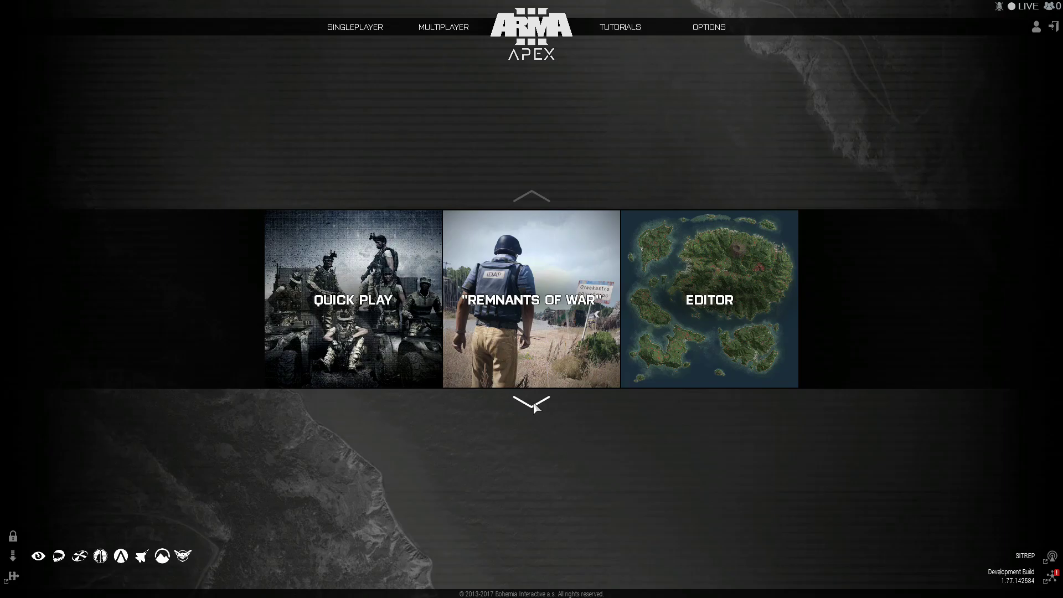
left_click(535, 407)
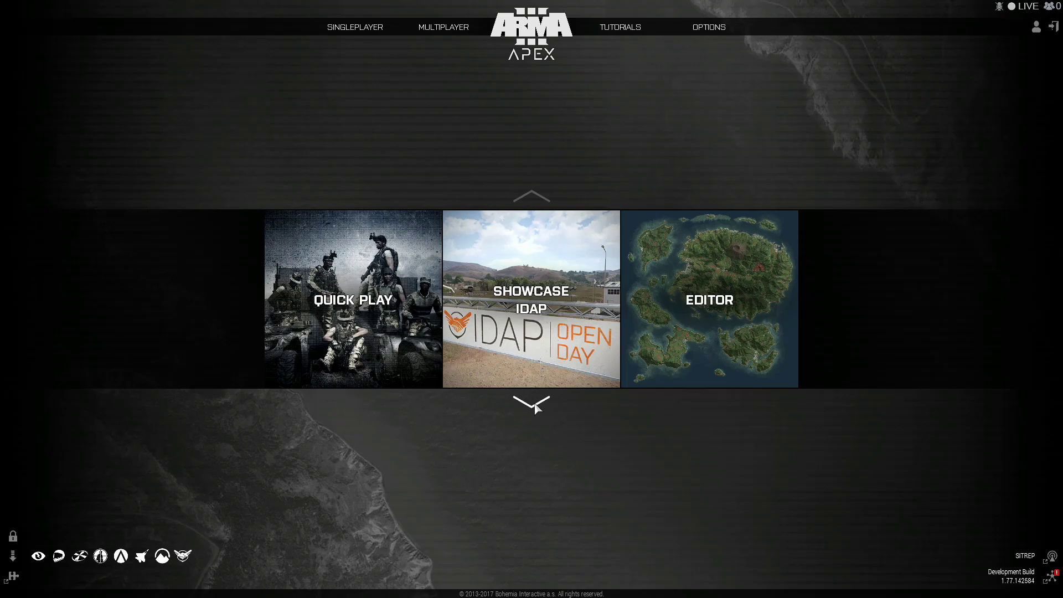
left_click(536, 408)
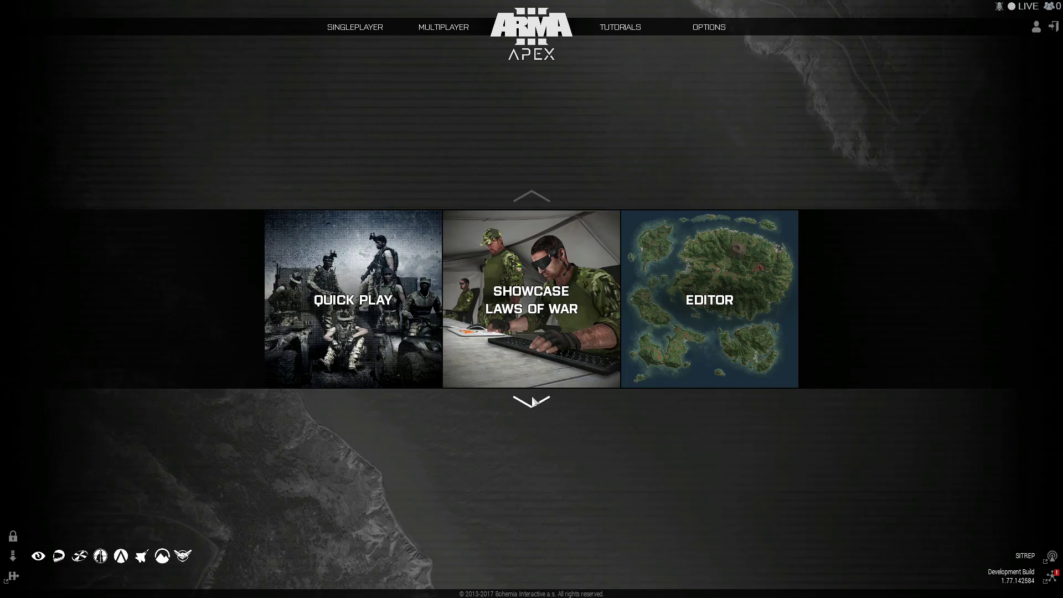
Step: Open the list of singleplayer campaigns
mouse_move(354, 32)
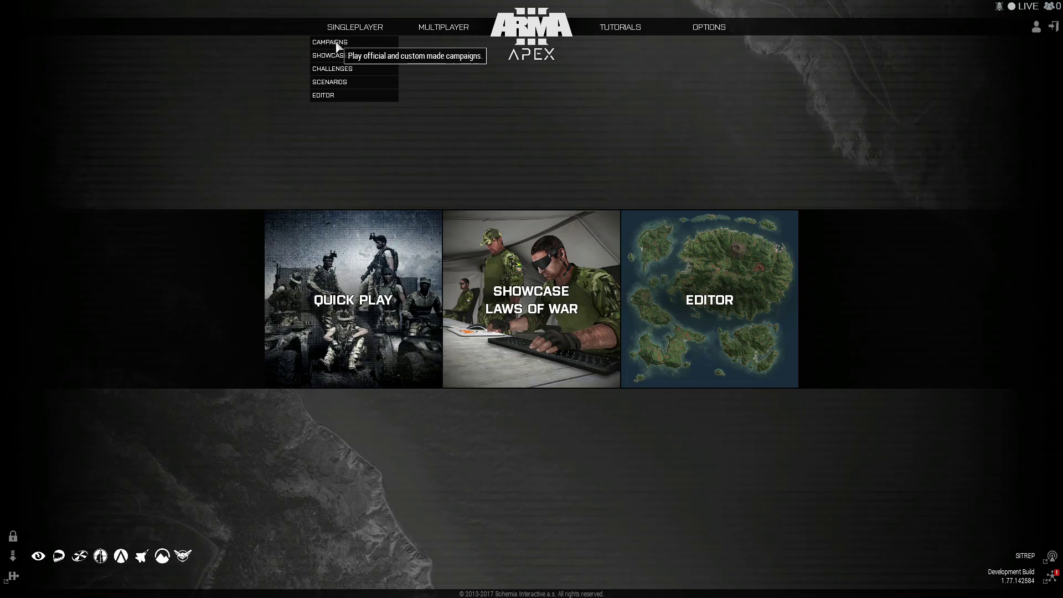
left_click(337, 47)
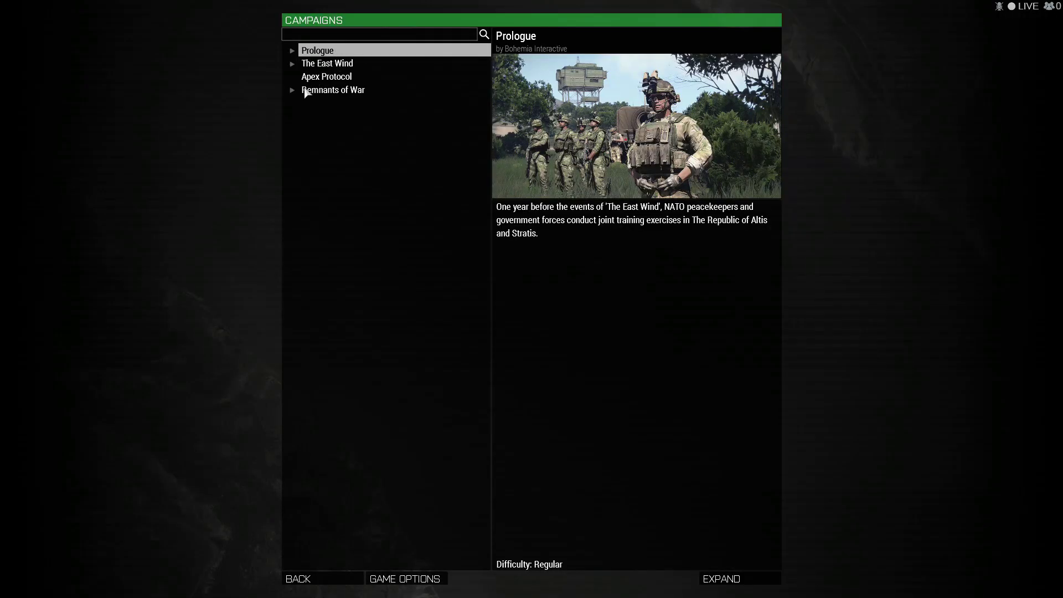